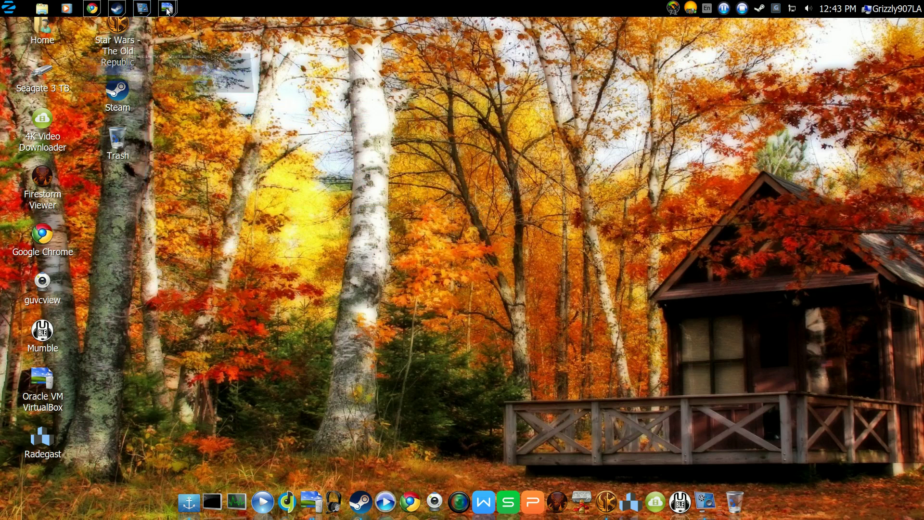
- Bring the running Bodhi Linux VM window forward and dismiss the keyboard auto-capture notice
{"action": "mouse_move", "coordinate": [168, 9]}
{"action": "left_click", "coordinate": [220, 87]}
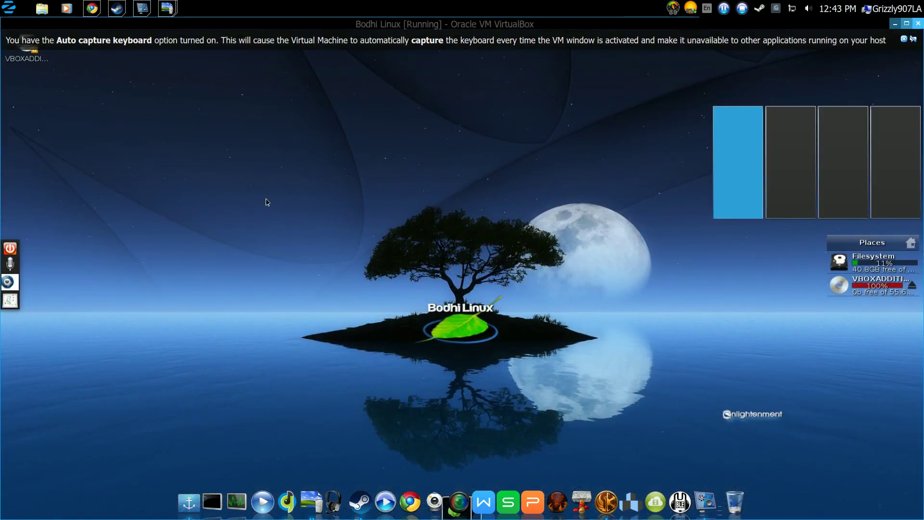
{"action": "left_click", "coordinate": [903, 40]}
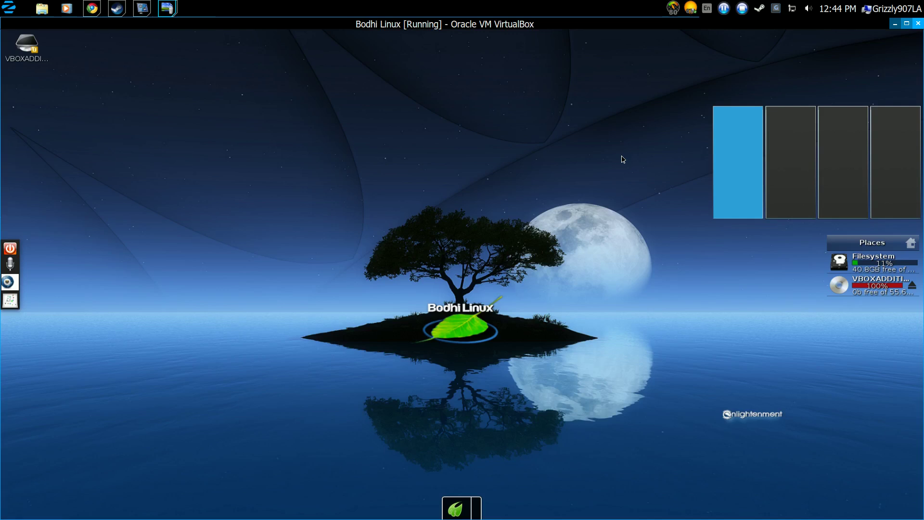
- Switch the Bodhi Linux VM to fullscreen with Host+F, confirming the VirtualBox dialog
{"action": "key", "text": "ctrl+f"}
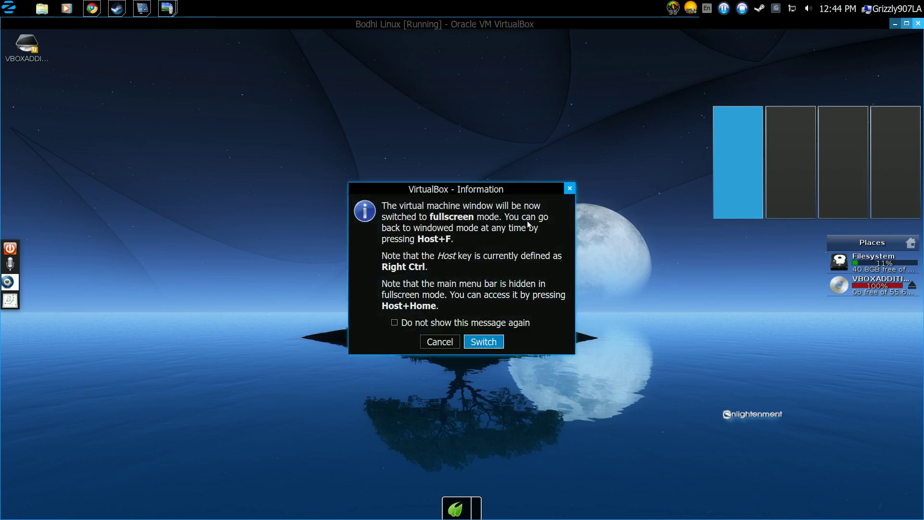
{"action": "left_click", "coordinate": [490, 339]}
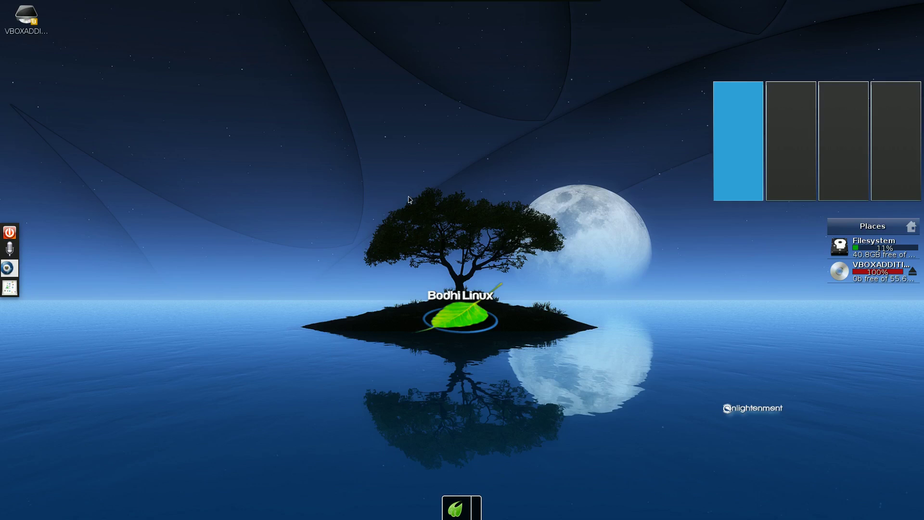
- Launch eDeb (Package Installer) from the desktop Main menu under Applications > System
{"action": "left_click", "coordinate": [422, 234]}
{"action": "mouse_move", "coordinate": [449, 252]}
{"action": "mouse_move", "coordinate": [531, 258]}
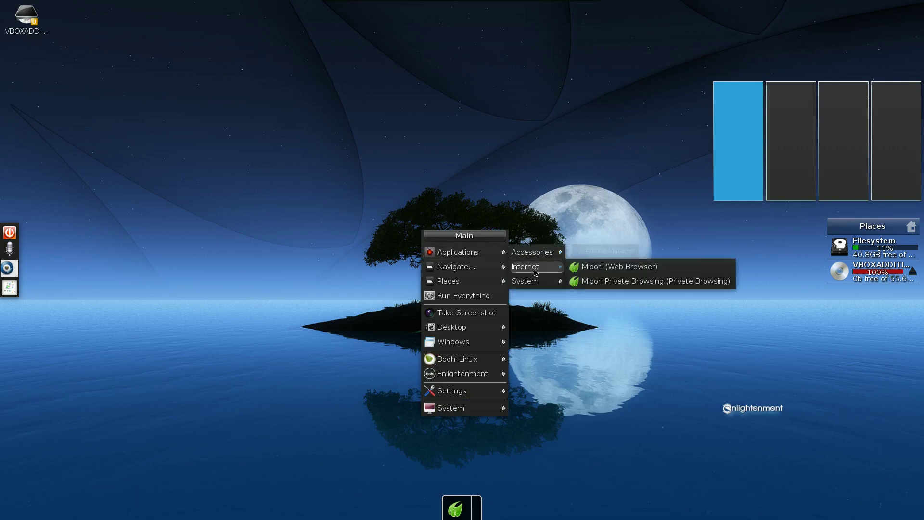
{"action": "mouse_move", "coordinate": [536, 287]}
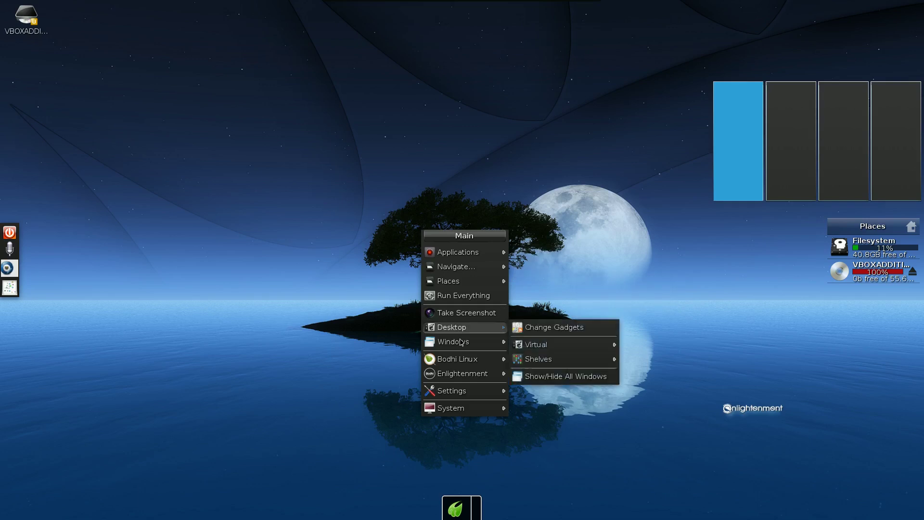
{"action": "mouse_move", "coordinate": [464, 398]}
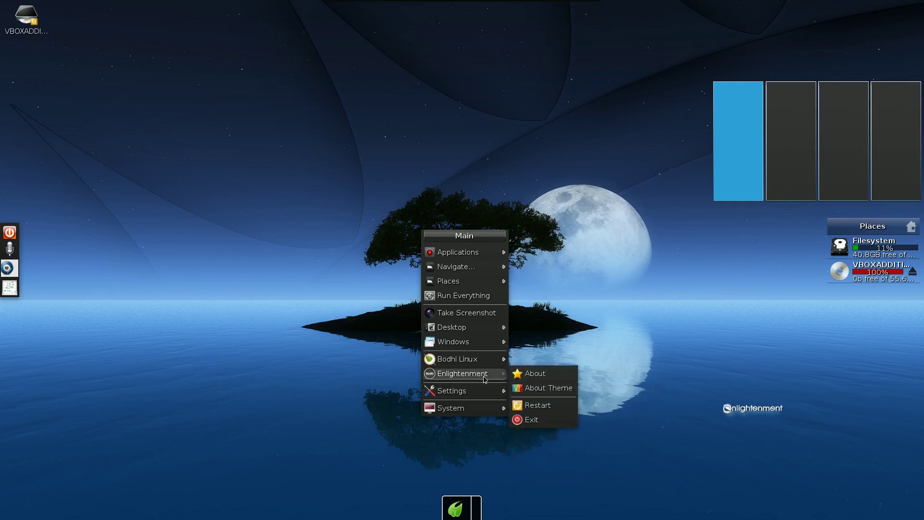
{"action": "mouse_move", "coordinate": [482, 362]}
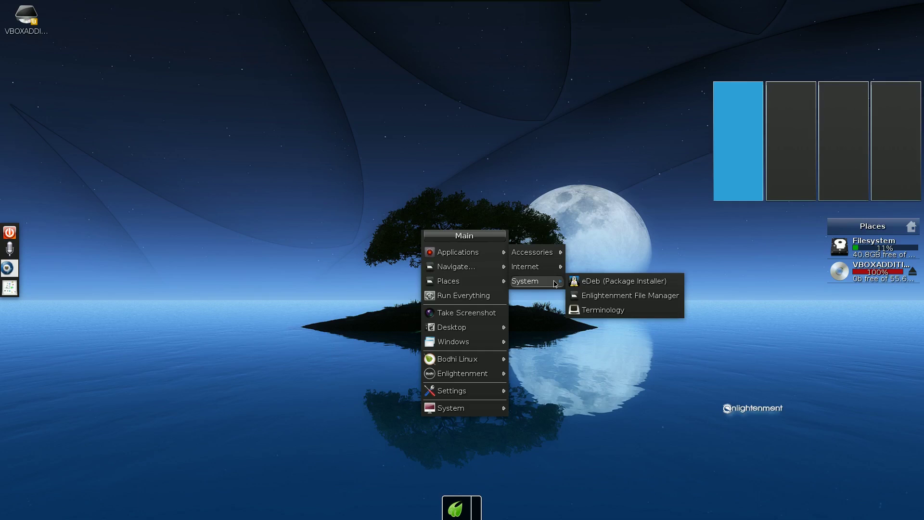
{"action": "left_click", "coordinate": [602, 283]}
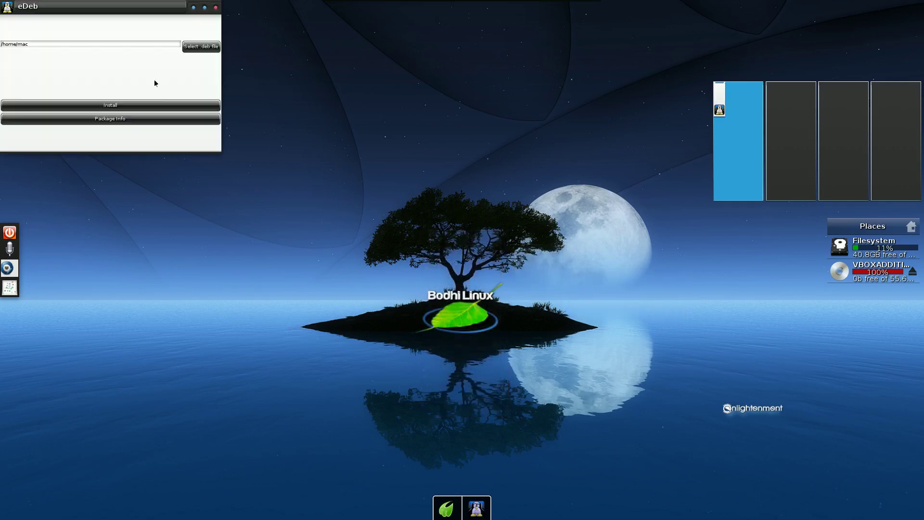
- Move the eDeb window toward the screen centre, then close it
{"action": "left_click_drag", "start_coordinate": [135, 12], "coordinate": [338, 103]}
{"action": "left_click", "coordinate": [420, 99]}
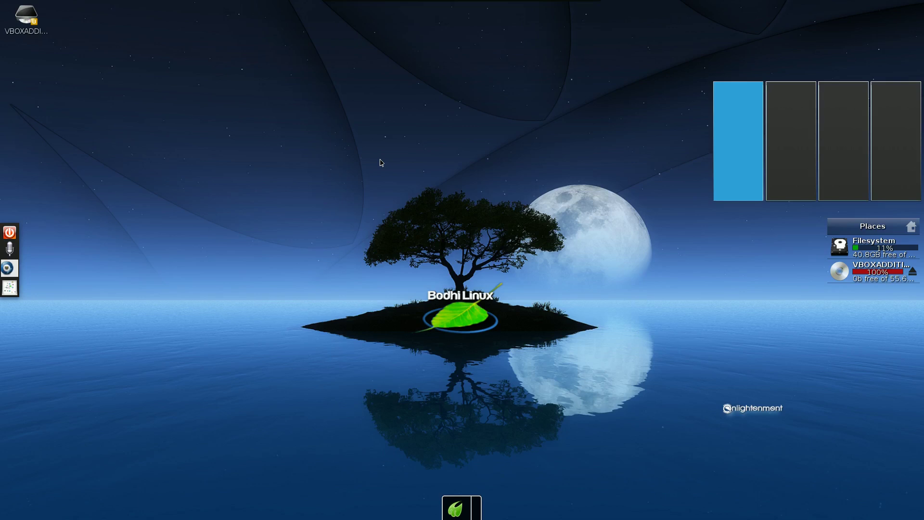
{"action": "key", "text": "ctrl+Home"}
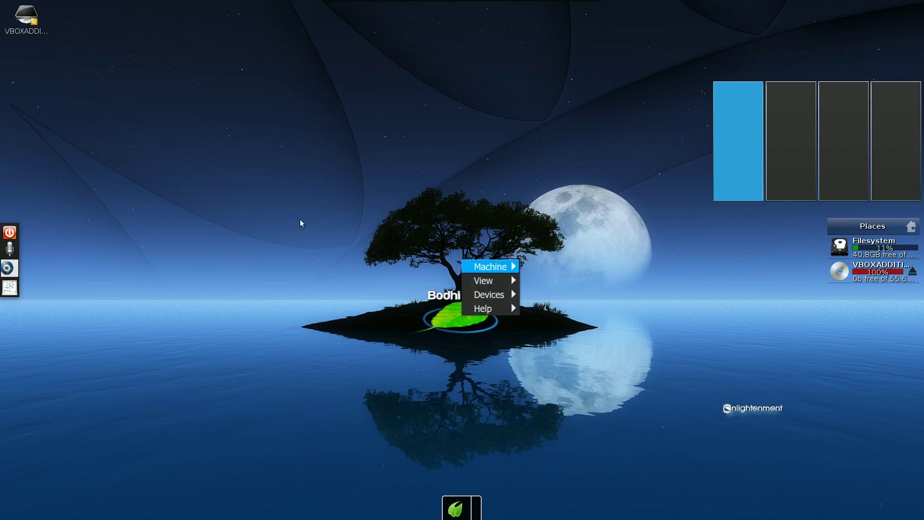
{"action": "mouse_move", "coordinate": [486, 281]}
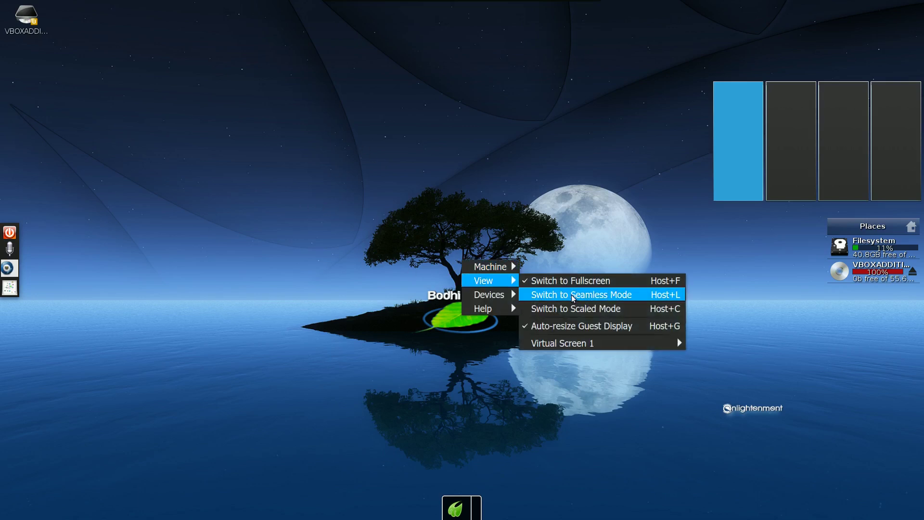
{"action": "left_click", "coordinate": [573, 309]}
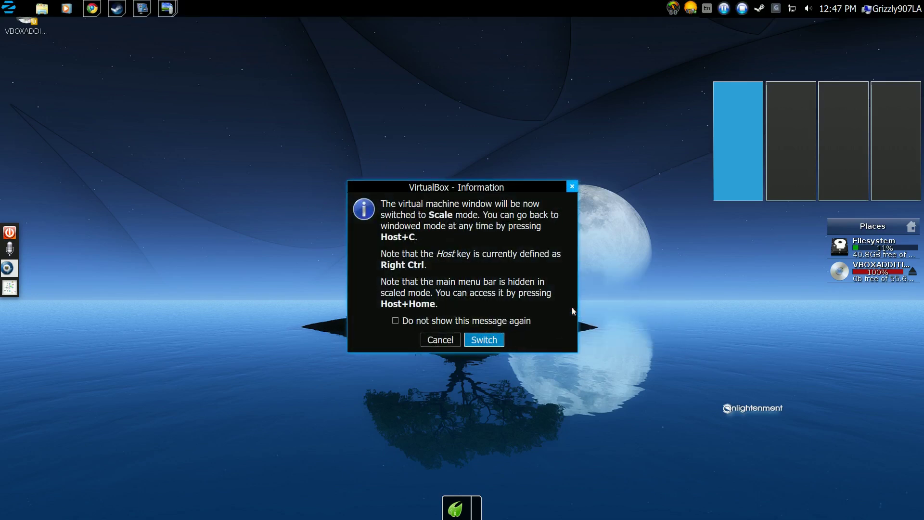
{"action": "left_click", "coordinate": [492, 341]}
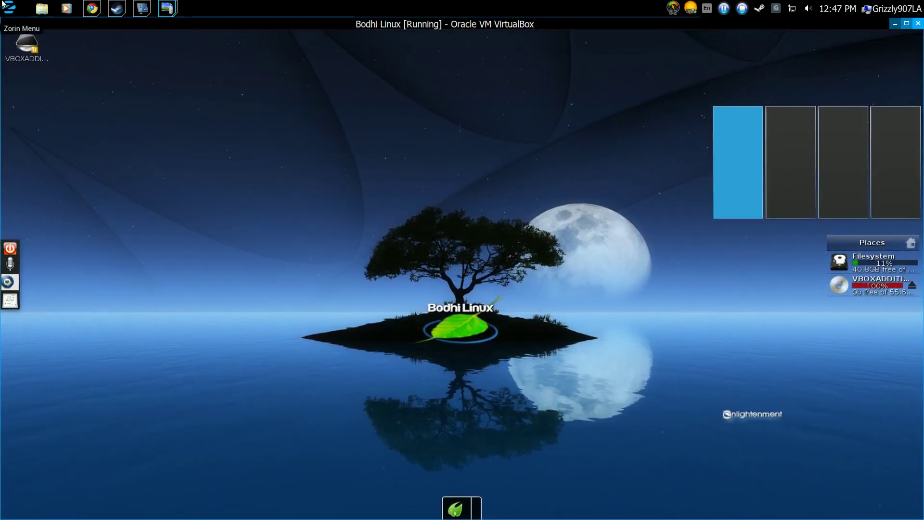
{"action": "left_click", "coordinate": [9, 7]}
{"action": "left_click", "coordinate": [34, 72]}
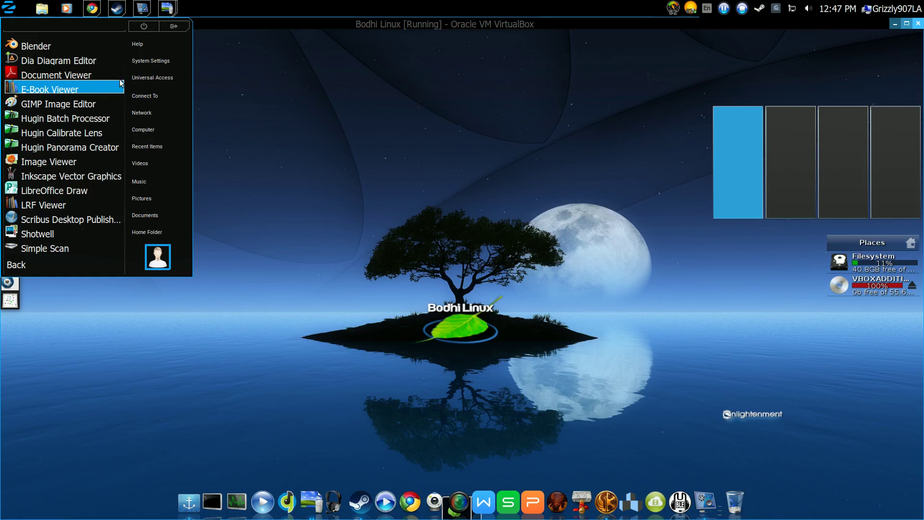
{"action": "left_click", "coordinate": [168, 9]}
{"action": "left_click", "coordinate": [168, 9]}
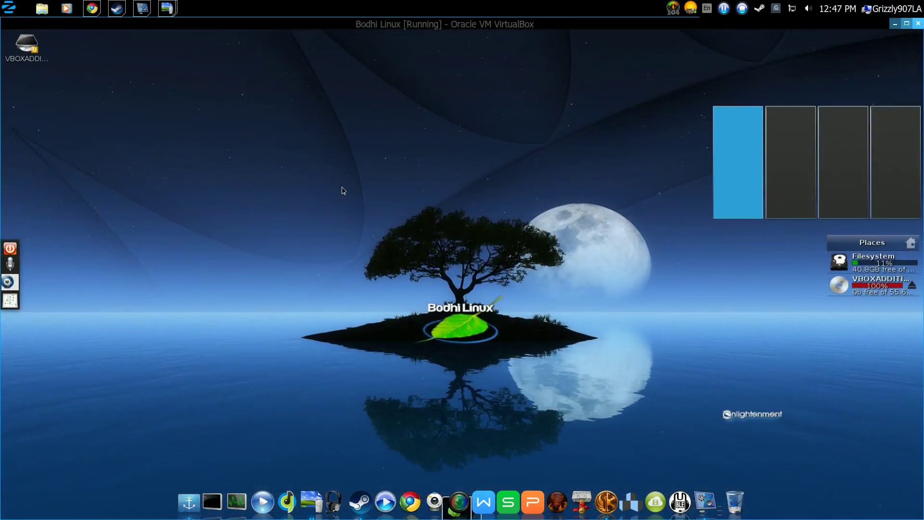
{"action": "key", "text": "ctrl+f"}
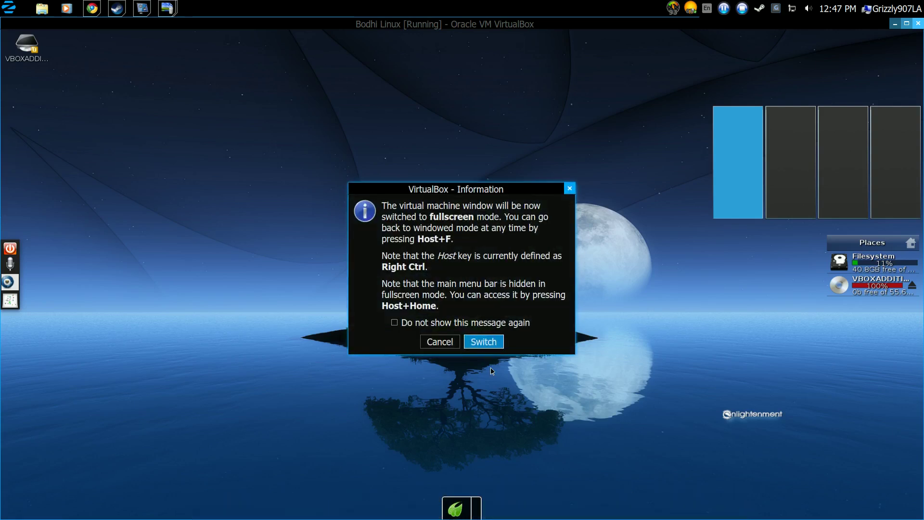
{"action": "left_click", "coordinate": [482, 344]}
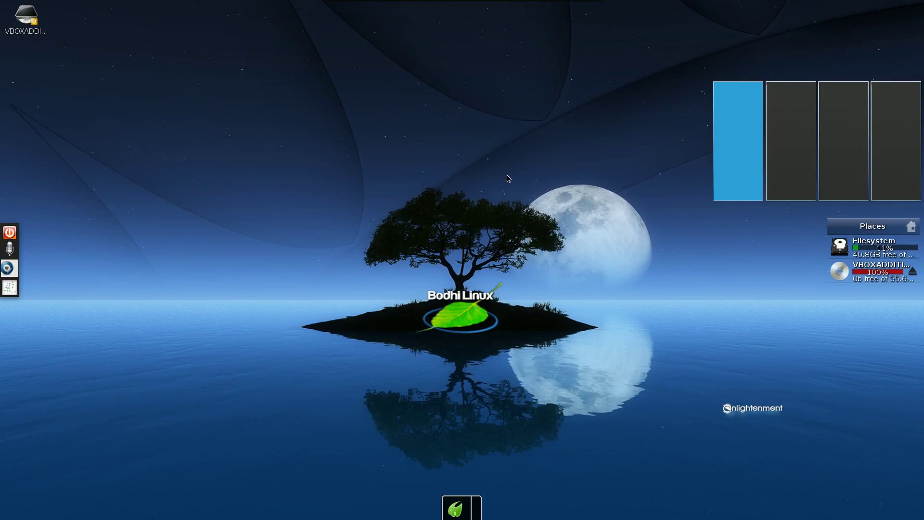
{"action": "left_click", "coordinate": [475, 209]}
{"action": "mouse_move", "coordinate": [502, 231]}
{"action": "mouse_move", "coordinate": [602, 263]}
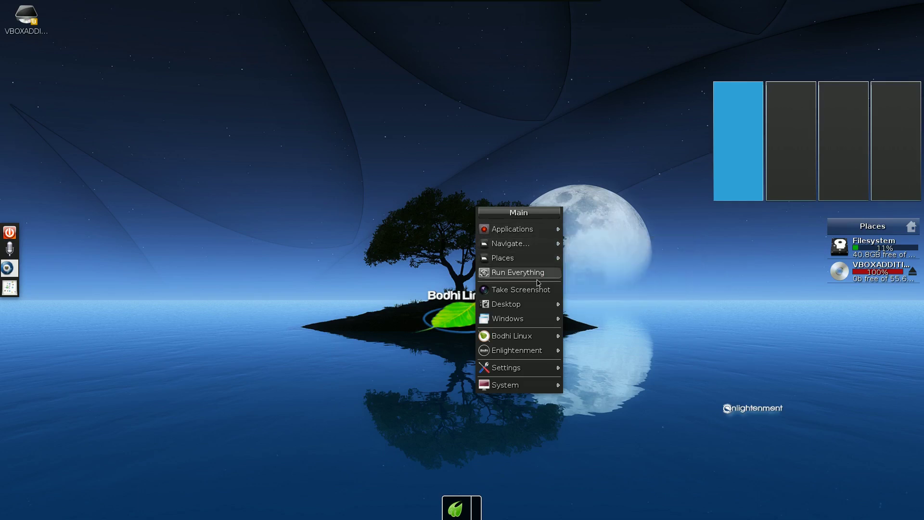
{"action": "mouse_move", "coordinate": [529, 305]}
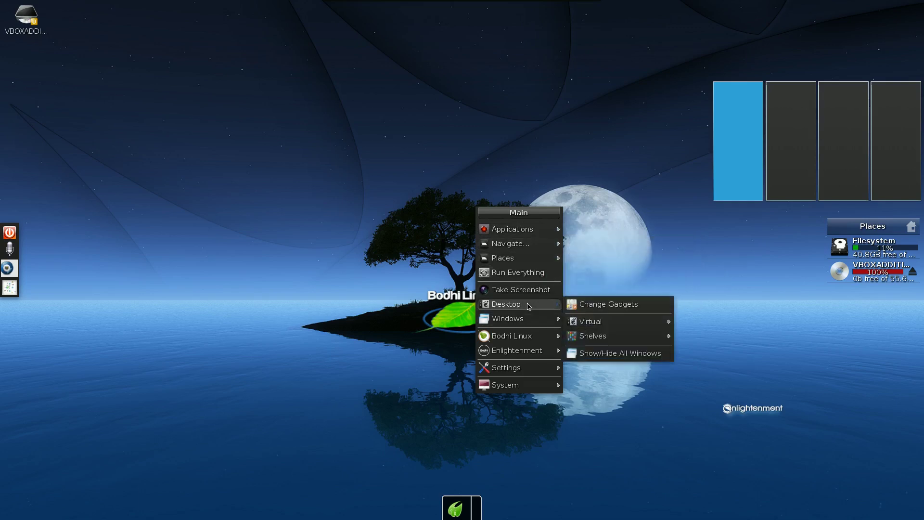
{"action": "mouse_move", "coordinate": [531, 354]}
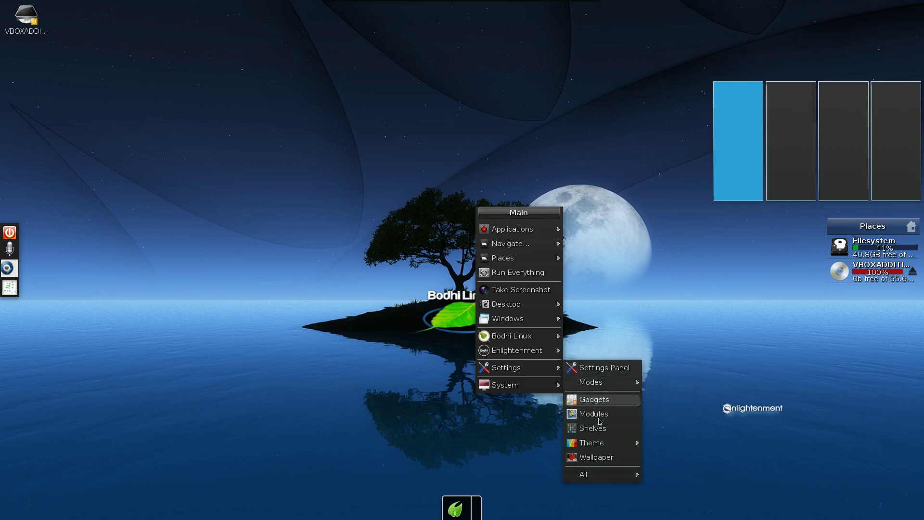
{"action": "mouse_move", "coordinate": [600, 475]}
{"action": "mouse_move", "coordinate": [695, 481]}
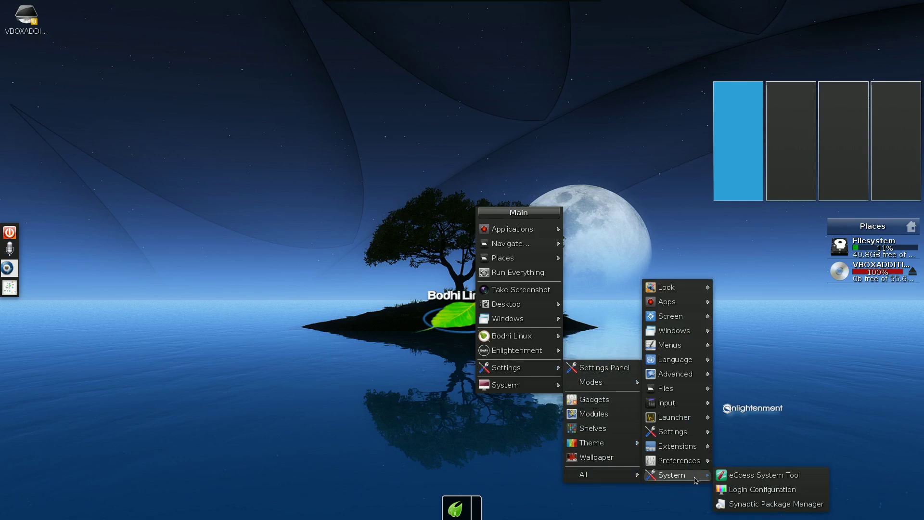
{"action": "left_click", "coordinate": [752, 317]}
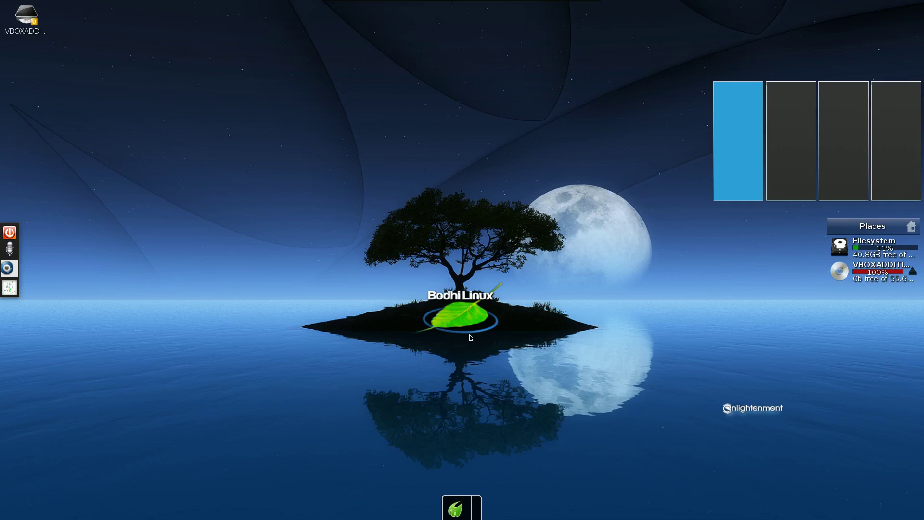
- Browse the main menu's Settings, Windows and Desktop submenus, then dismiss the menu
{"action": "left_click", "coordinate": [462, 287]}
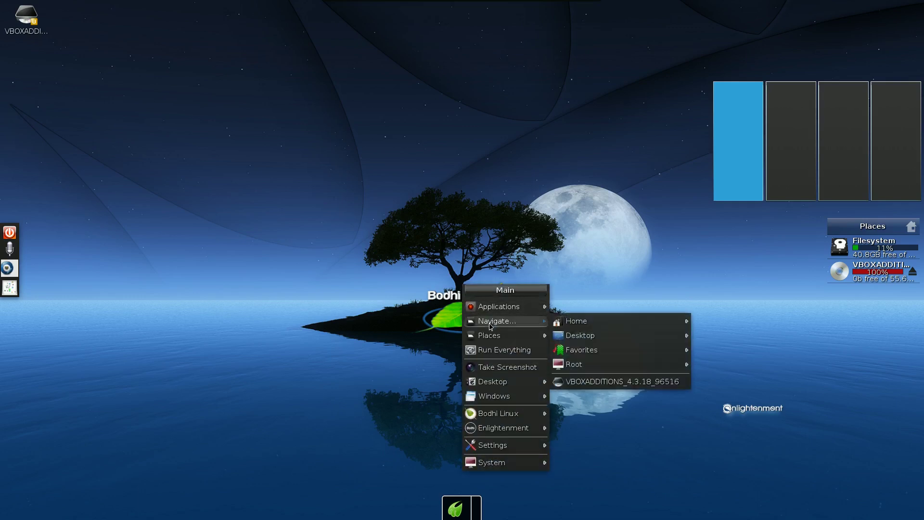
{"action": "mouse_move", "coordinate": [489, 462]}
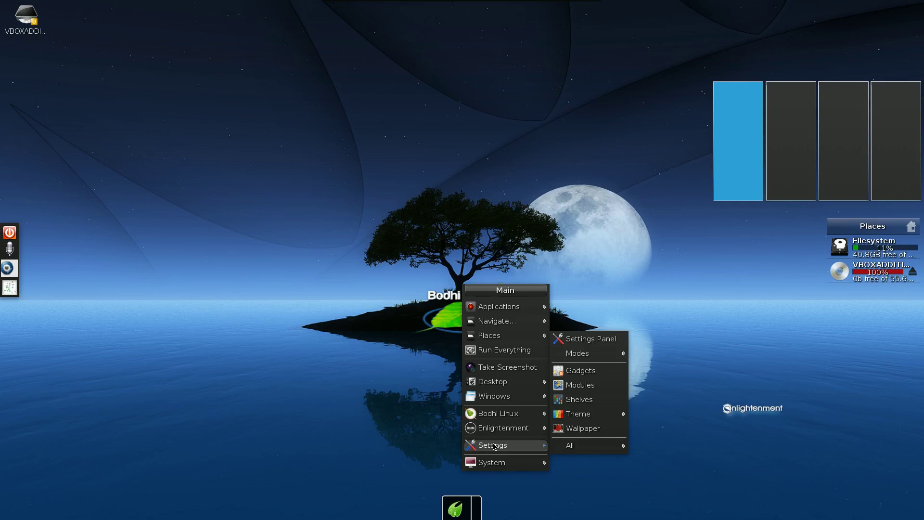
{"action": "mouse_move", "coordinate": [502, 395]}
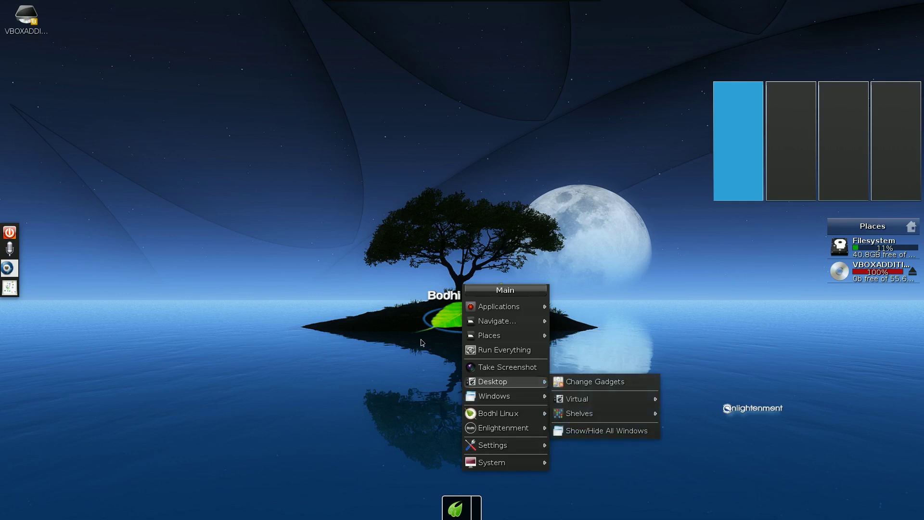
{"action": "left_click", "coordinate": [336, 234]}
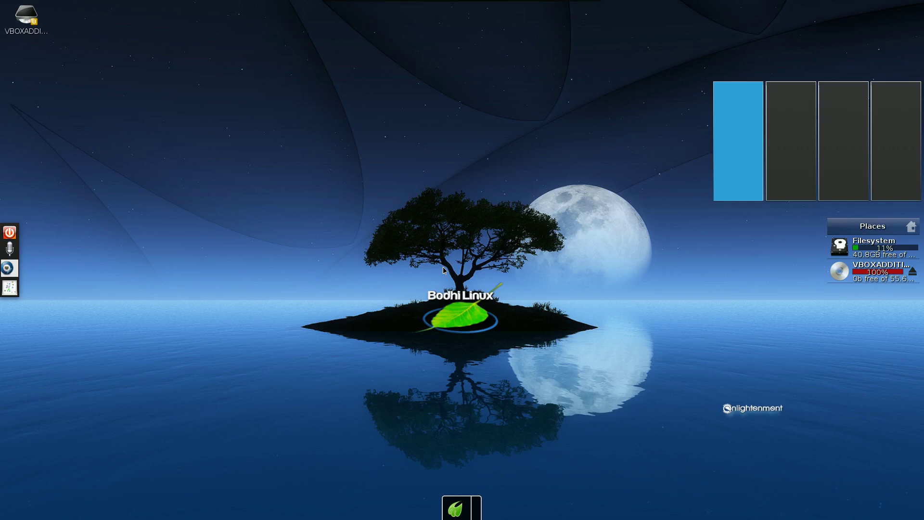
- Open the desktop's main menu to reveal its Settings submenu
{"action": "left_click", "coordinate": [466, 242]}
- Apply a light pastel theme, then switch the VM to scaled mode and back to fullscreen
{"action": "mouse_move", "coordinate": [502, 398]}
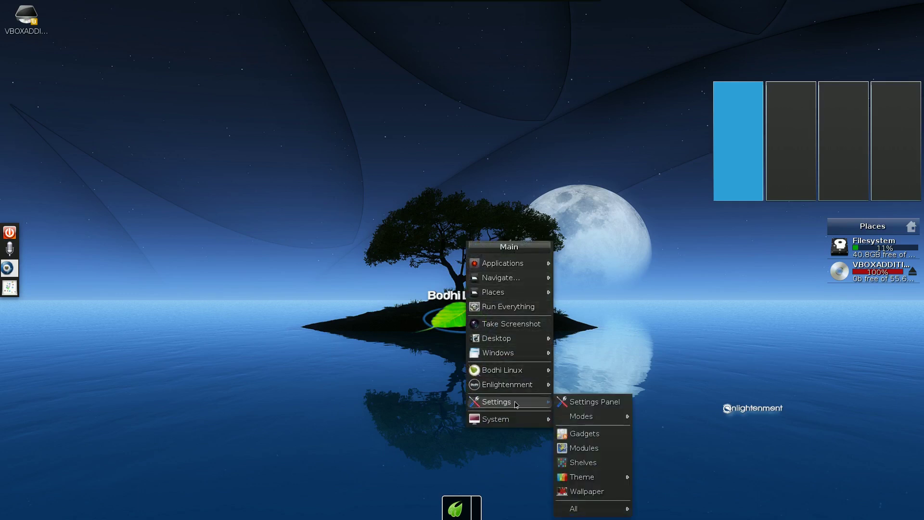
{"action": "mouse_move", "coordinate": [587, 482]}
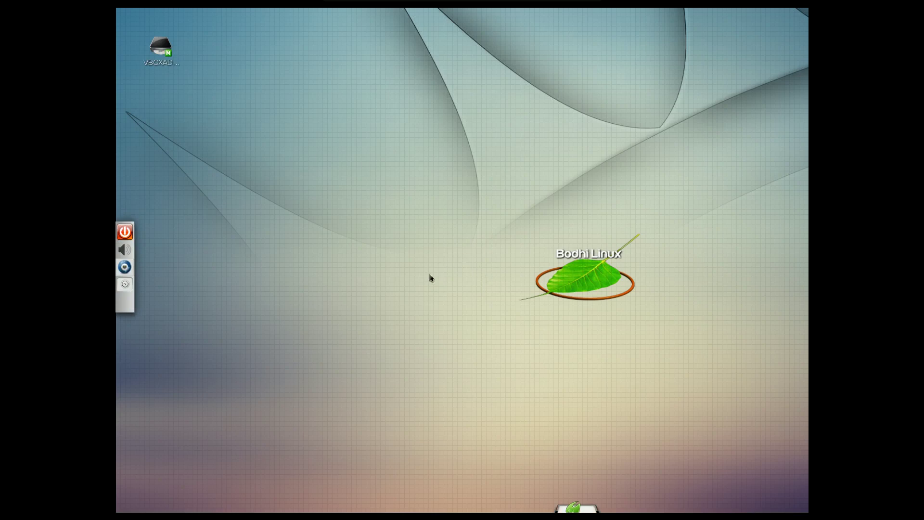
{"action": "key", "text": "Control_R+Home"}
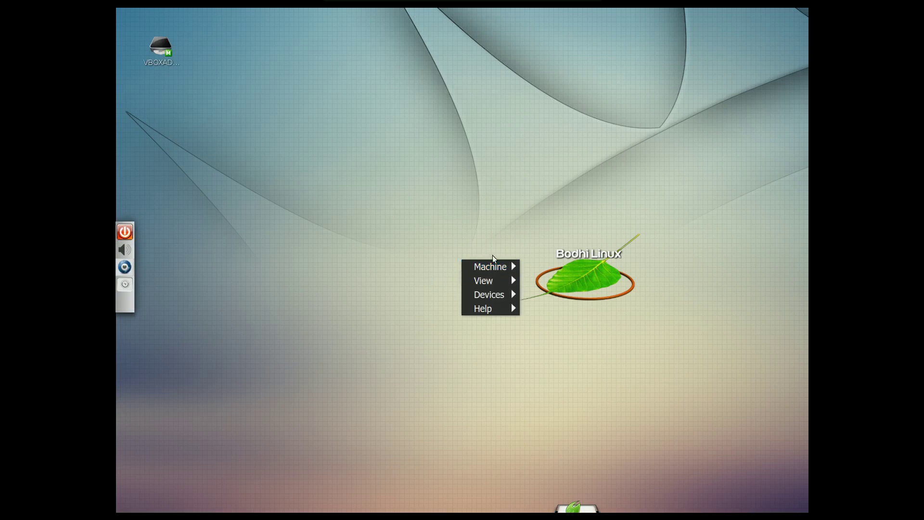
{"action": "mouse_move", "coordinate": [496, 281]}
{"action": "left_click", "coordinate": [568, 309]}
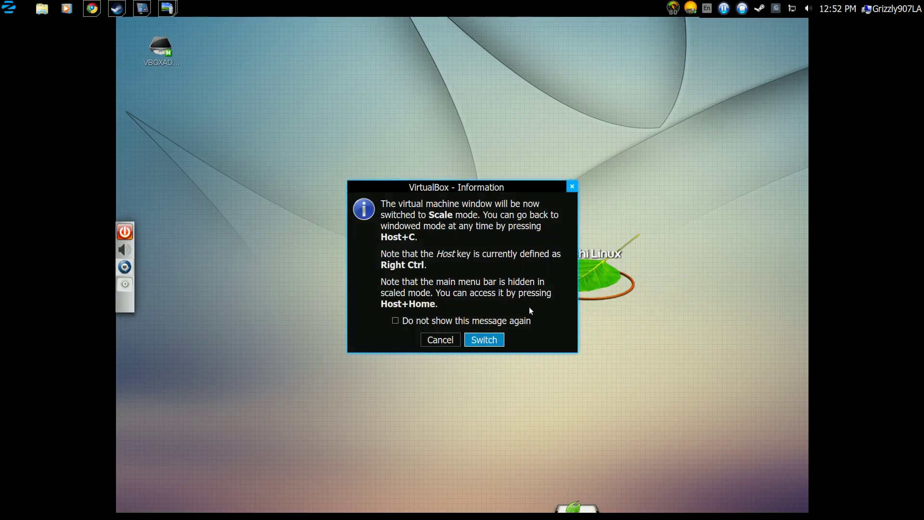
{"action": "left_click", "coordinate": [483, 340]}
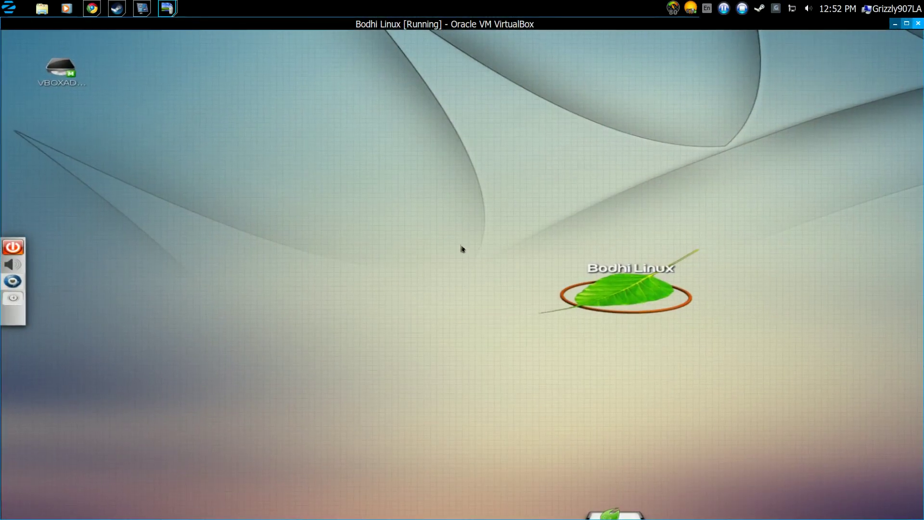
{"action": "key", "text": "Control_R+f"}
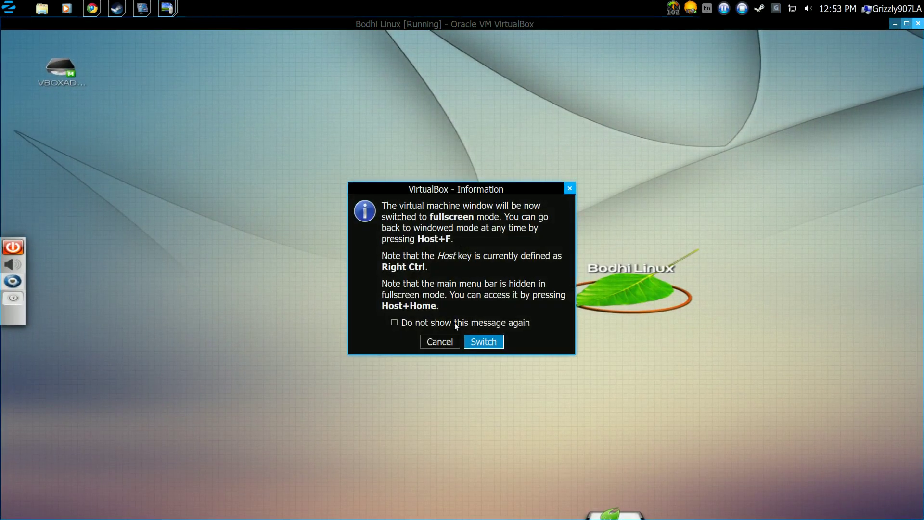
{"action": "left_click", "coordinate": [481, 340]}
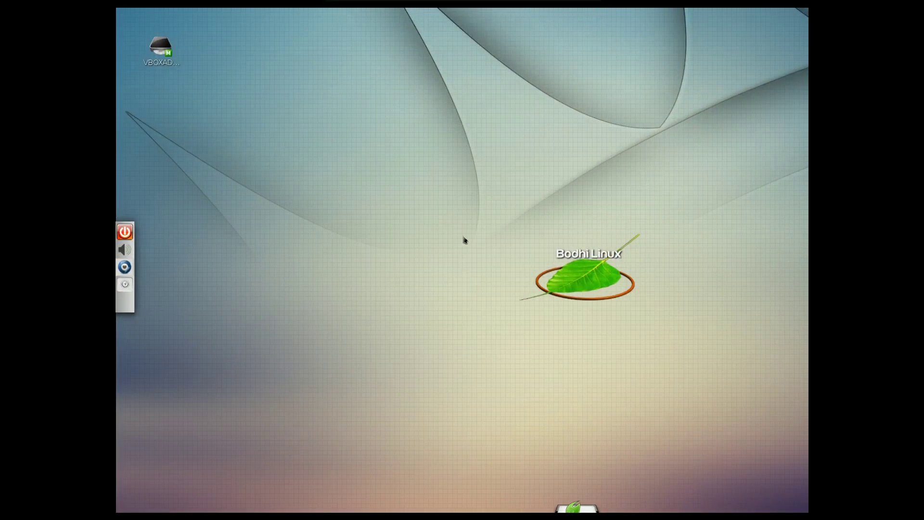
- Open the main menu with the Menu key and arrow into its Desktop submenu
{"action": "key", "text": "Menu"}
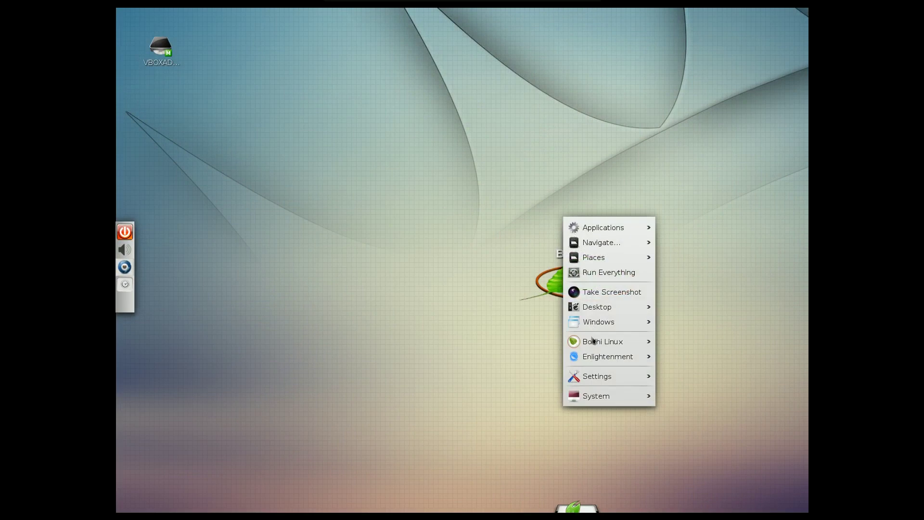
{"action": "key", "text": "Escape"}
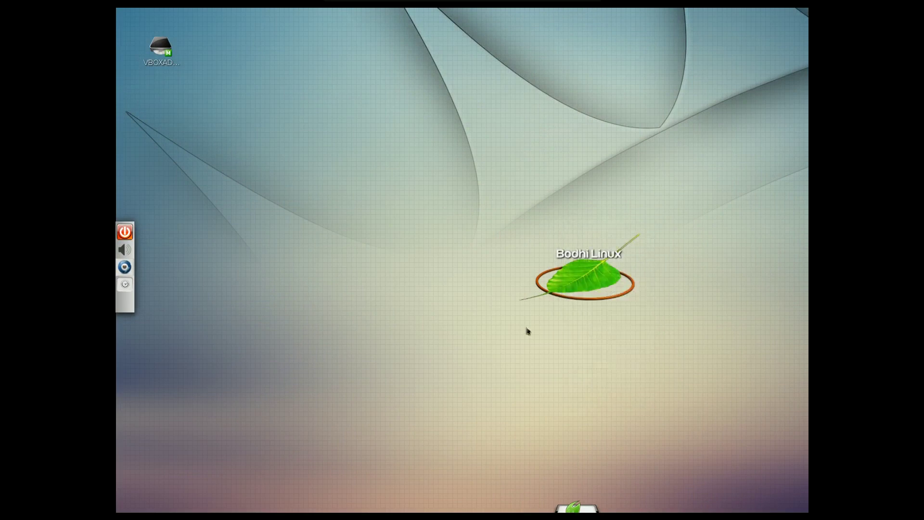
{"action": "key", "text": "Menu"}
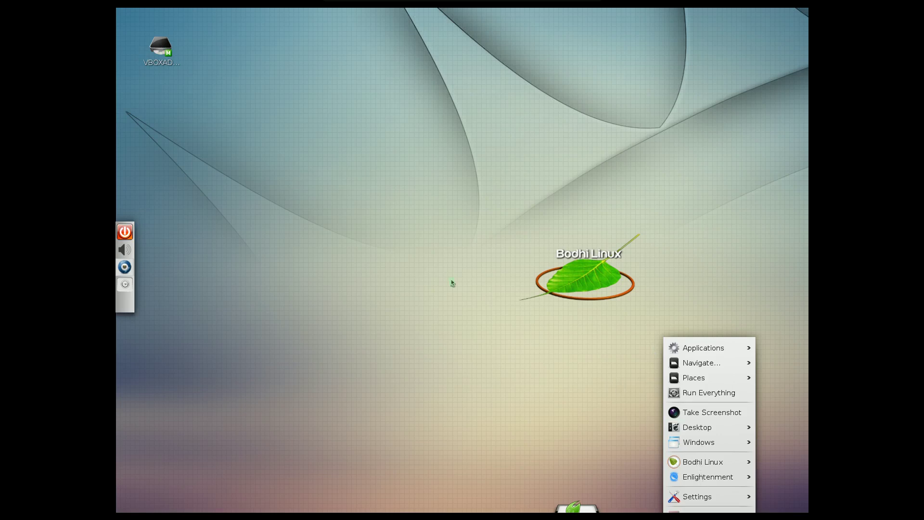
{"action": "key", "text": "Escape"}
{"action": "key", "text": "Menu"}
{"action": "key", "text": "Down"}
{"action": "key", "text": "Down"}
{"action": "key", "text": "Down"}
{"action": "key", "text": "Down"}
{"action": "key", "text": "Down"}
{"action": "key", "text": "Down"}
{"action": "key", "text": "Up"}
{"action": "key", "text": "Right"}
{"action": "key", "text": "Up"}
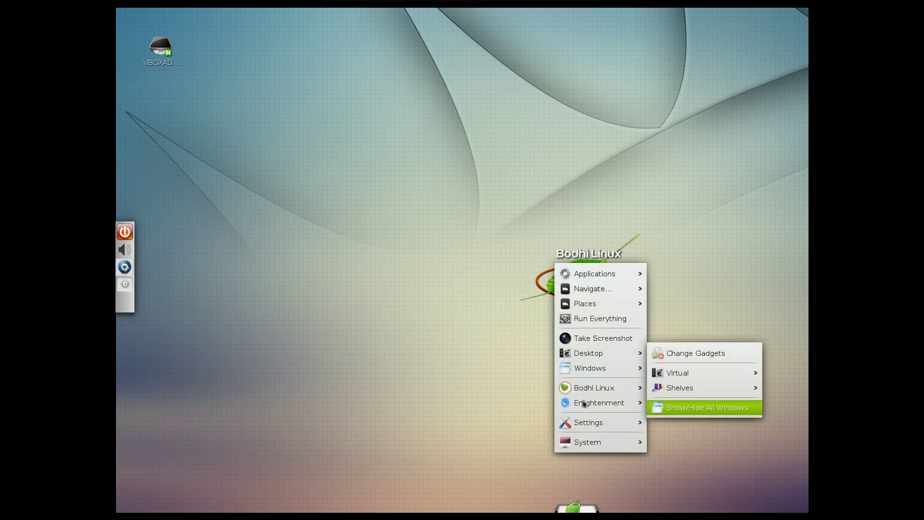
{"action": "key", "text": "Up"}
- Step through Show/Hide All Windows and the Virtual desktops list, then close the menus
{"action": "key", "text": "Up"}
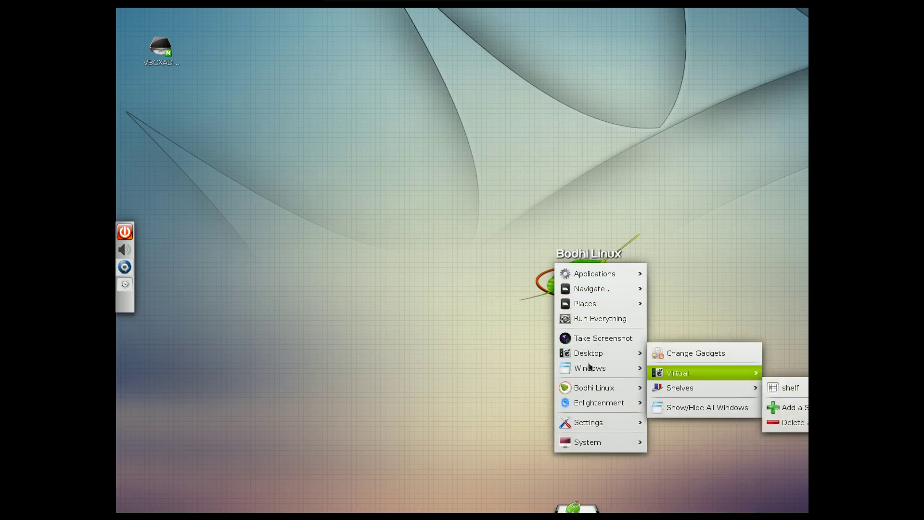
{"action": "key", "text": "Up"}
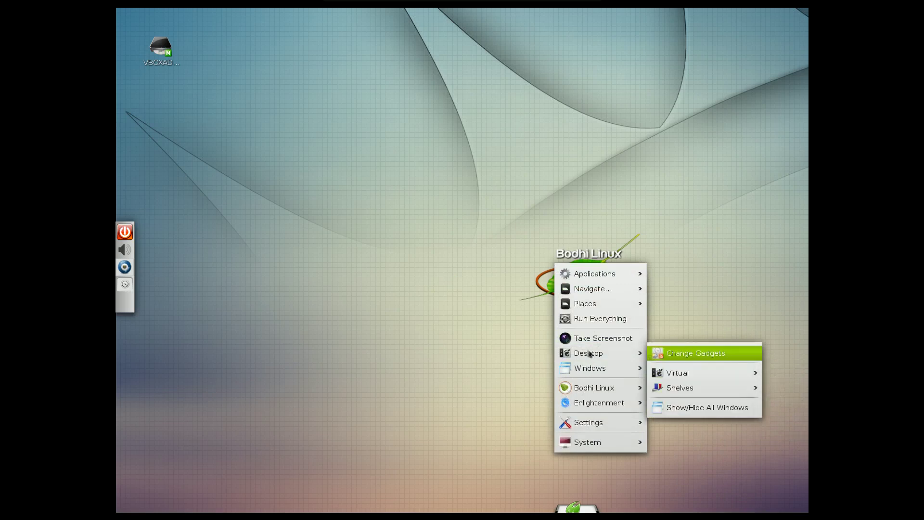
{"action": "key", "text": "Down"}
{"action": "key", "text": "Down"}
{"action": "key", "text": "Down"}
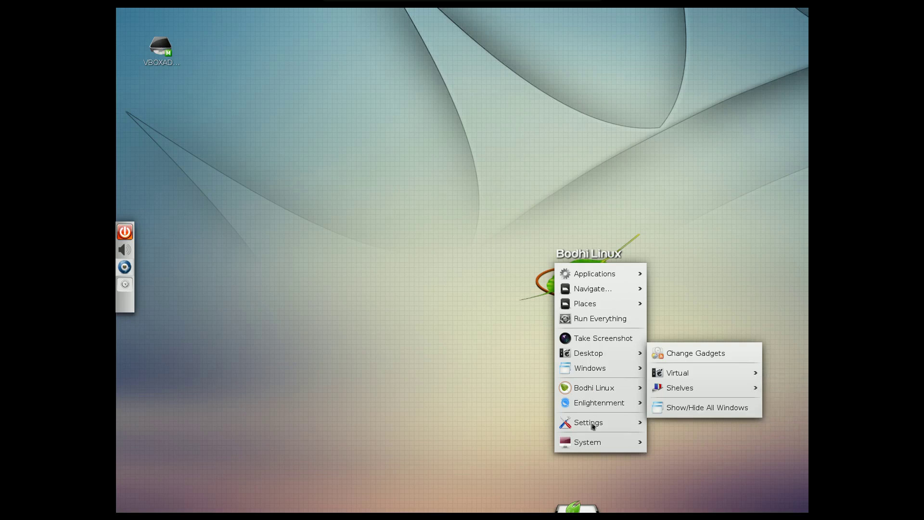
{"action": "key", "text": "Up"}
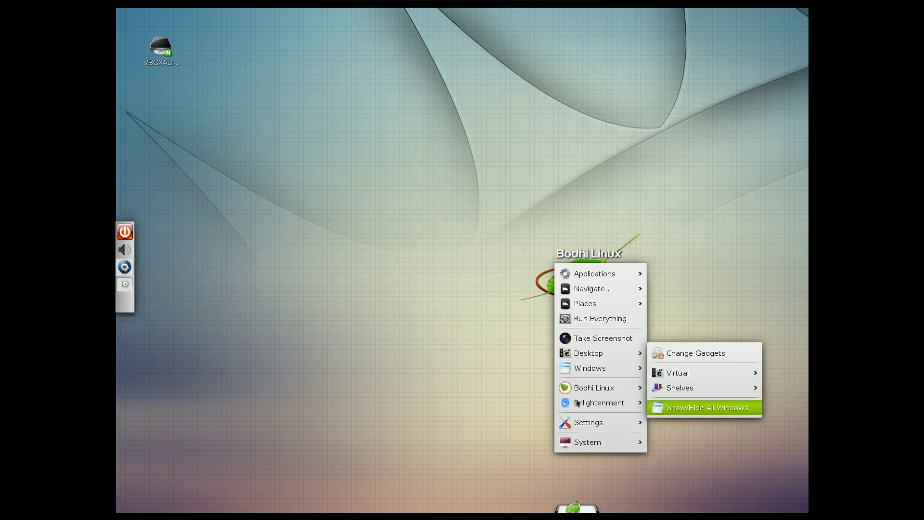
{"action": "key", "text": "Down"}
{"action": "key", "text": "Up"}
{"action": "key", "text": "Down"}
{"action": "key", "text": "Up"}
{"action": "key", "text": "Up"}
{"action": "key", "text": "Up"}
{"action": "key", "text": "Right"}
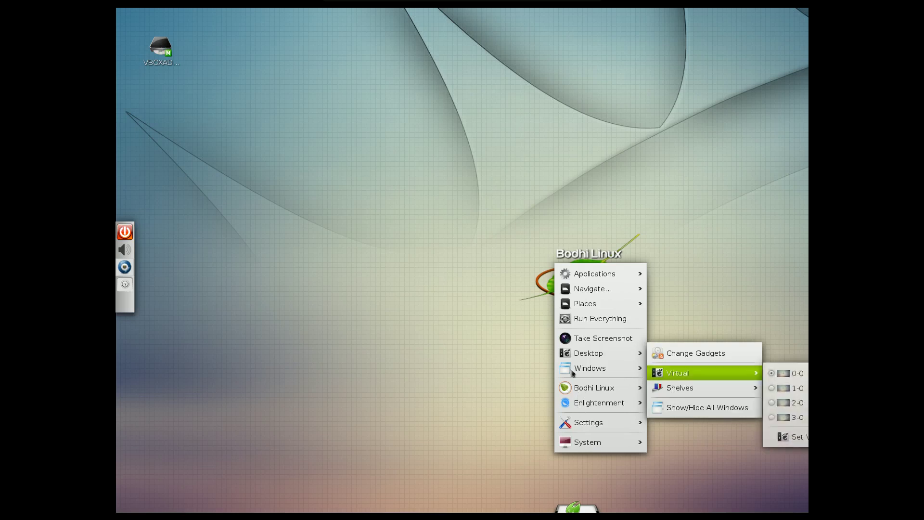
{"action": "key", "text": "Left"}
{"action": "key", "text": "Up"}
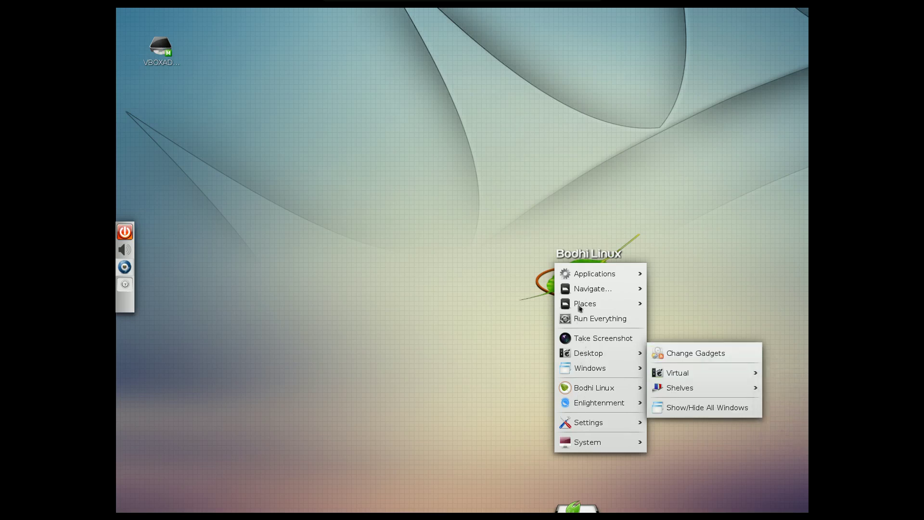
{"action": "left_click", "coordinate": [448, 268]}
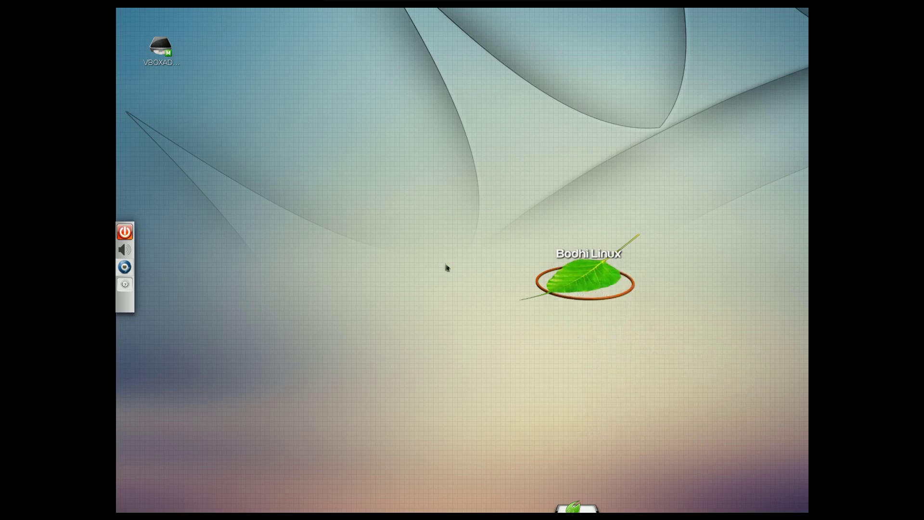
- Switch the VM window to scale mode and apply the A-EBlack-V2 theme
{"action": "key", "text": "ctrl+c"}
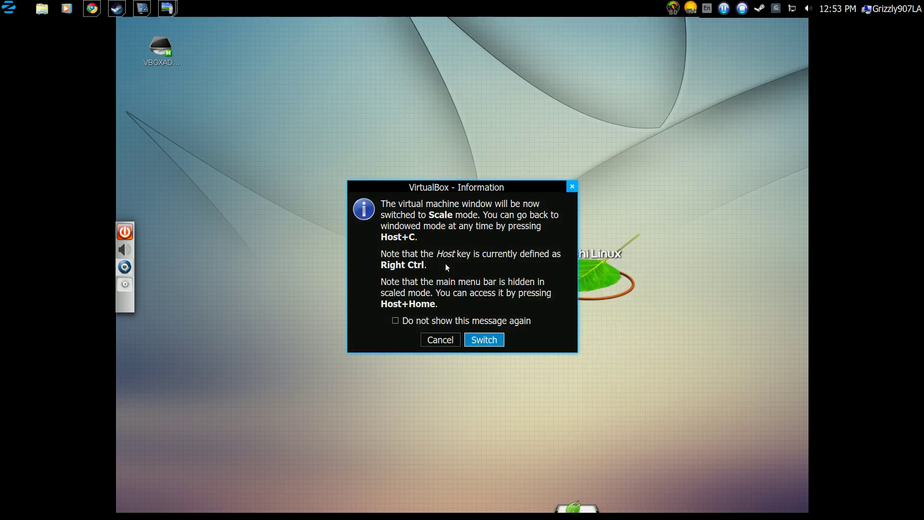
{"action": "left_click", "coordinate": [489, 344]}
{"action": "left_click", "coordinate": [387, 250]}
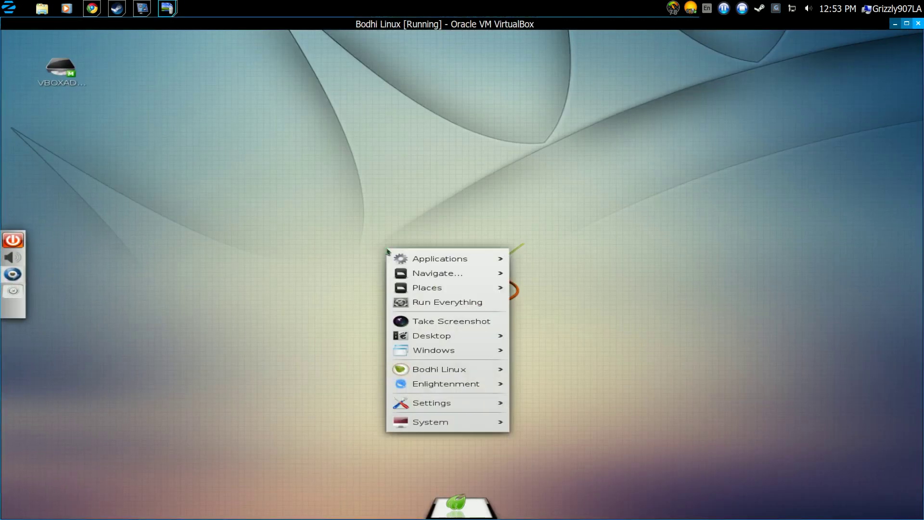
{"action": "mouse_move", "coordinate": [425, 403]}
{"action": "mouse_move", "coordinate": [554, 373]}
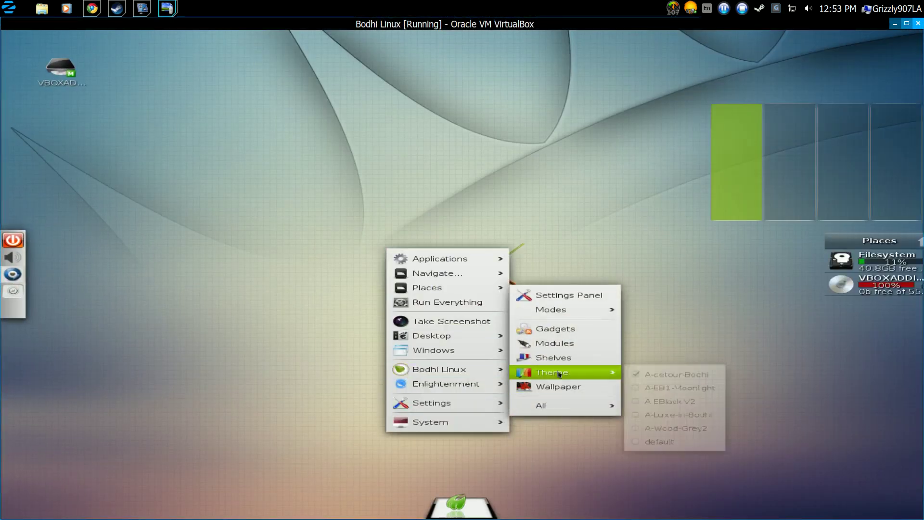
{"action": "left_click", "coordinate": [656, 402]}
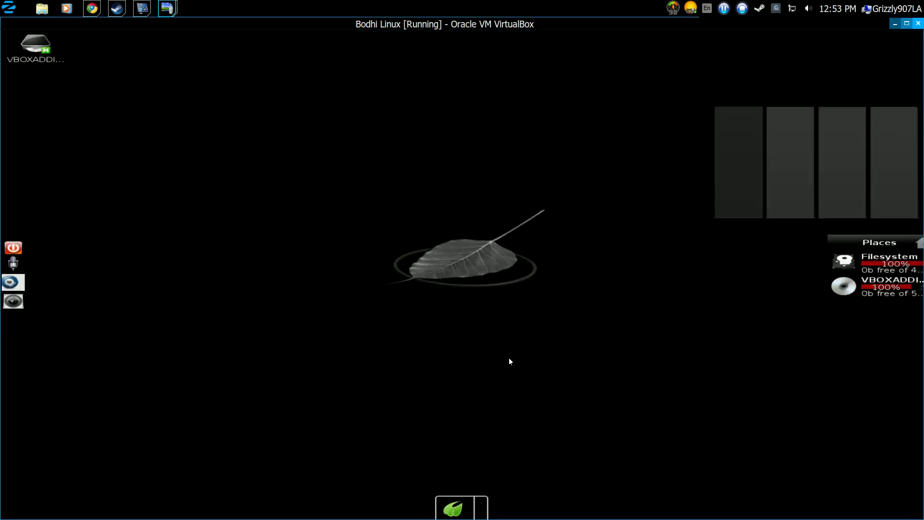
- Change the theme to A-EB1-Moonlight via Settings > Theme
{"action": "left_click", "coordinate": [503, 331]}
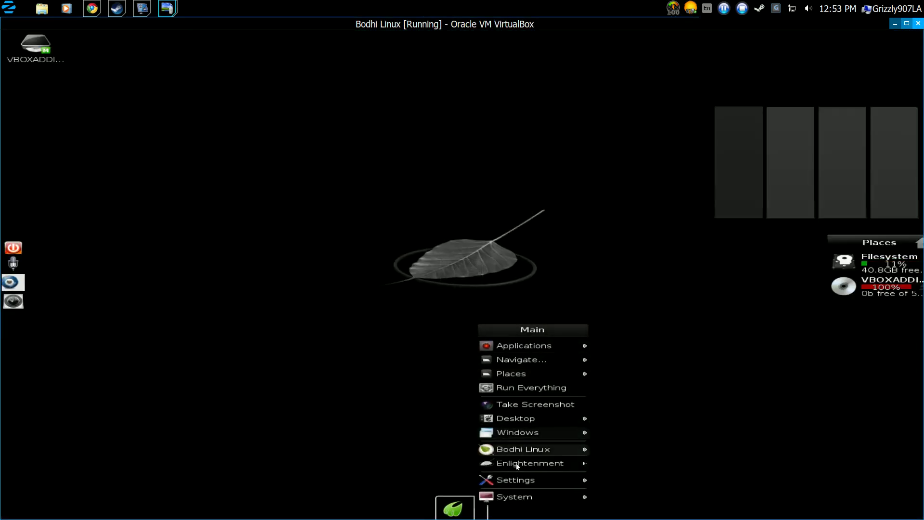
{"action": "mouse_move", "coordinate": [522, 449]}
{"action": "mouse_move", "coordinate": [539, 464]}
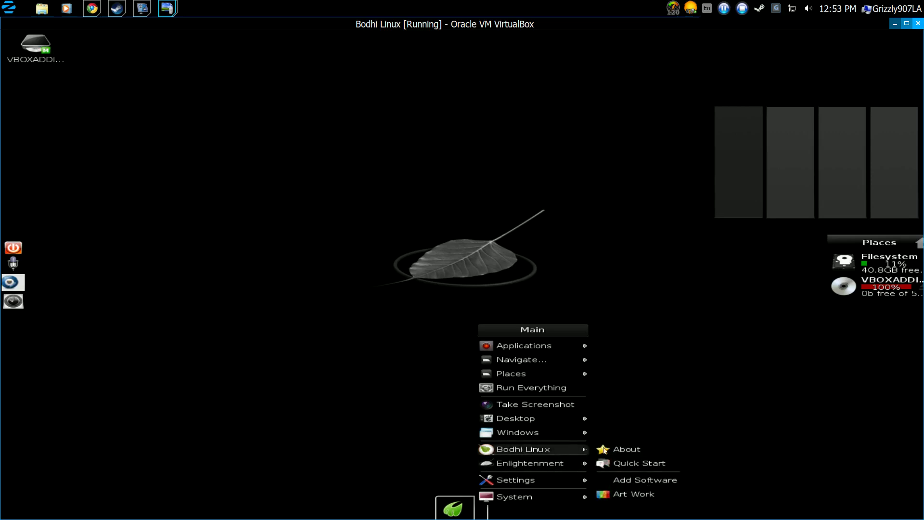
{"action": "mouse_move", "coordinate": [528, 482]}
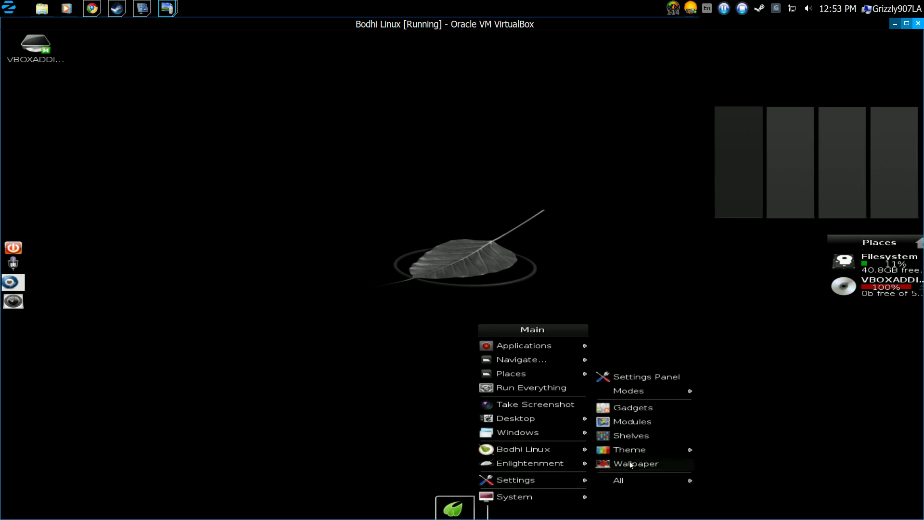
{"action": "mouse_move", "coordinate": [635, 451]}
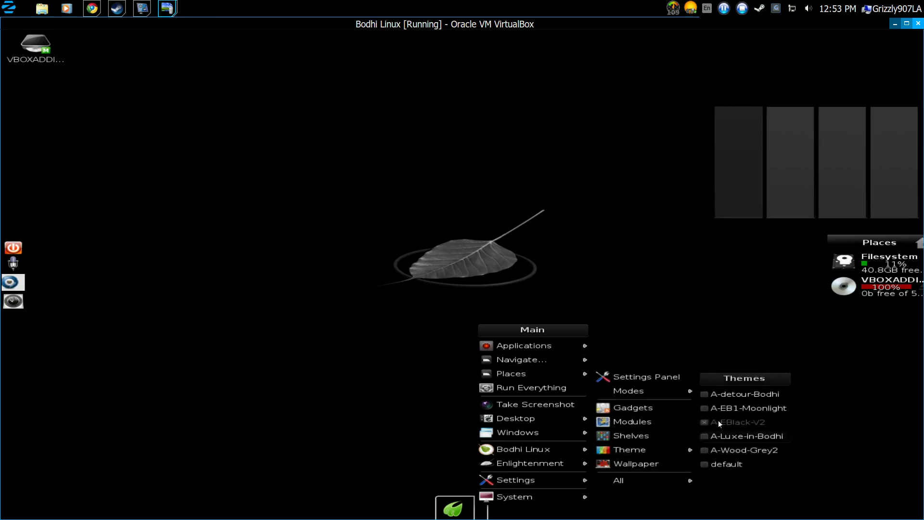
{"action": "left_click", "coordinate": [713, 410]}
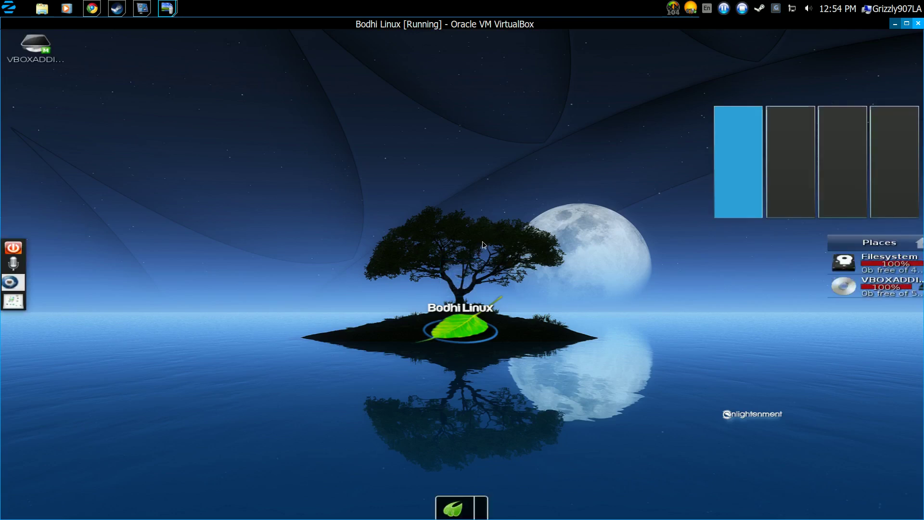
- Enter fullscreen with Host+F, confirming Switch in the VirtualBox information dialog
{"action": "key", "text": "ctrl+f"}
{"action": "left_click", "coordinate": [492, 343]}
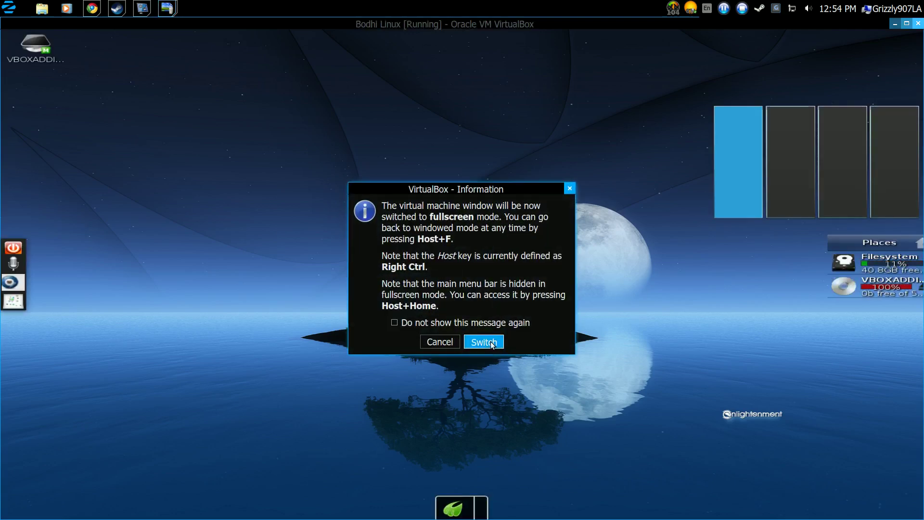